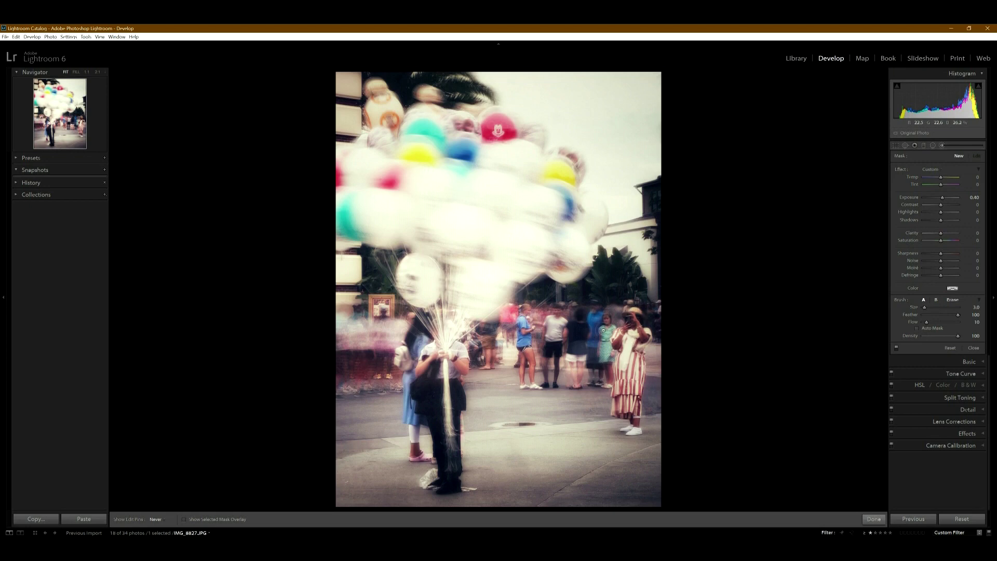
Examine the balloon seller photo IMG_8827.JPG at full magnification, from the balloons down to the crowd in the background
key("z")
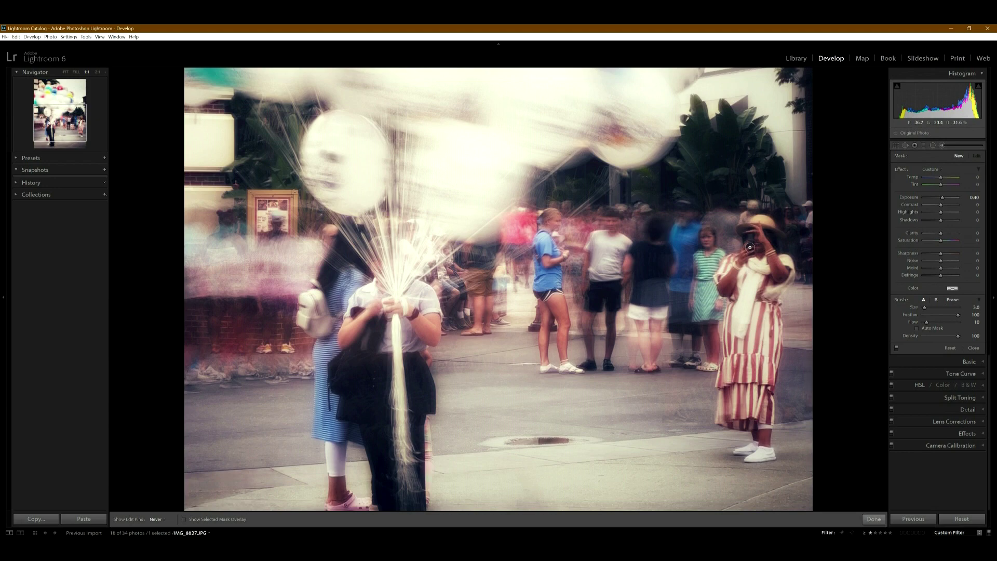
left_click_drag(540, 208, 613, 353)
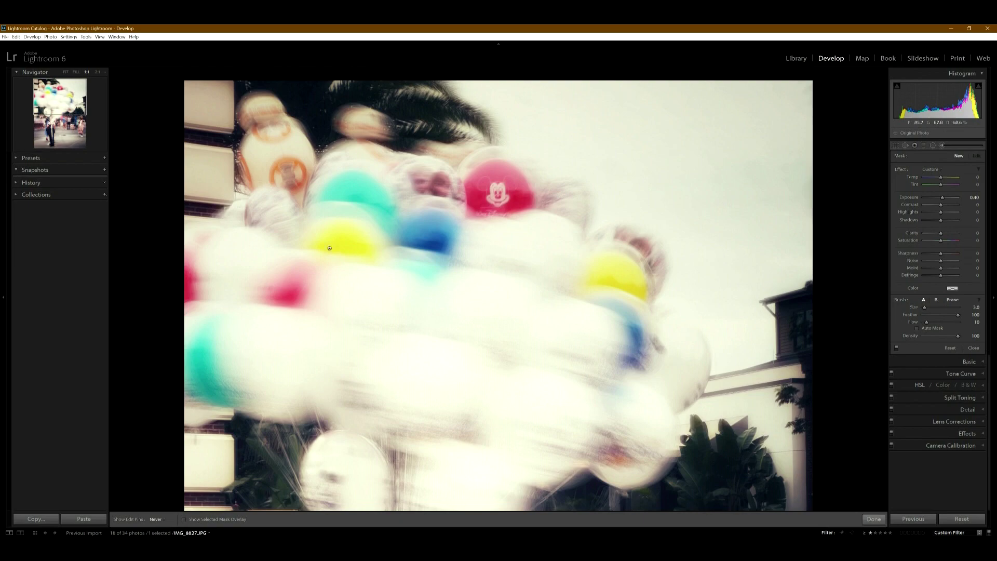
scroll(512, 437, "down", 3)
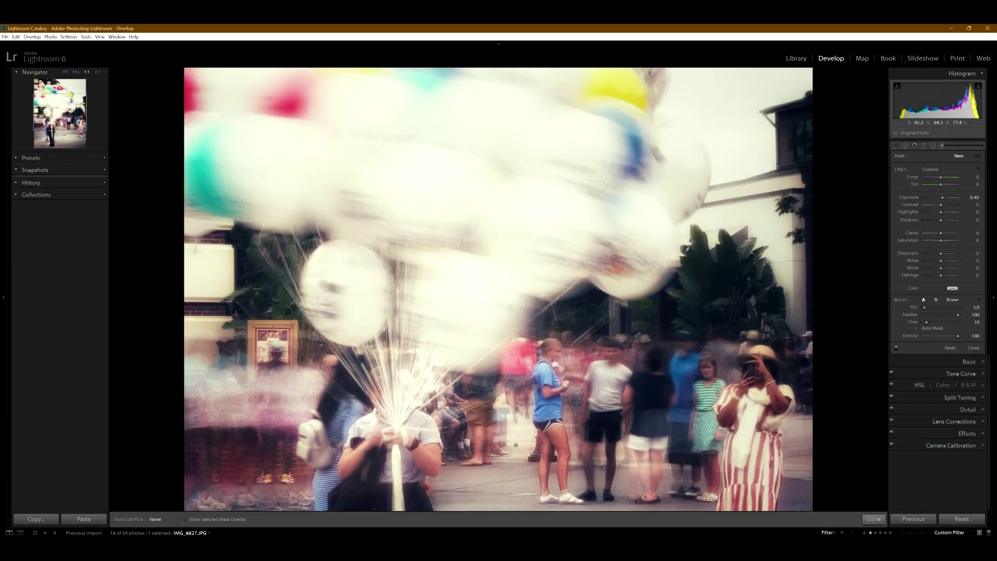
left_click_drag(527, 456, 507, 308)
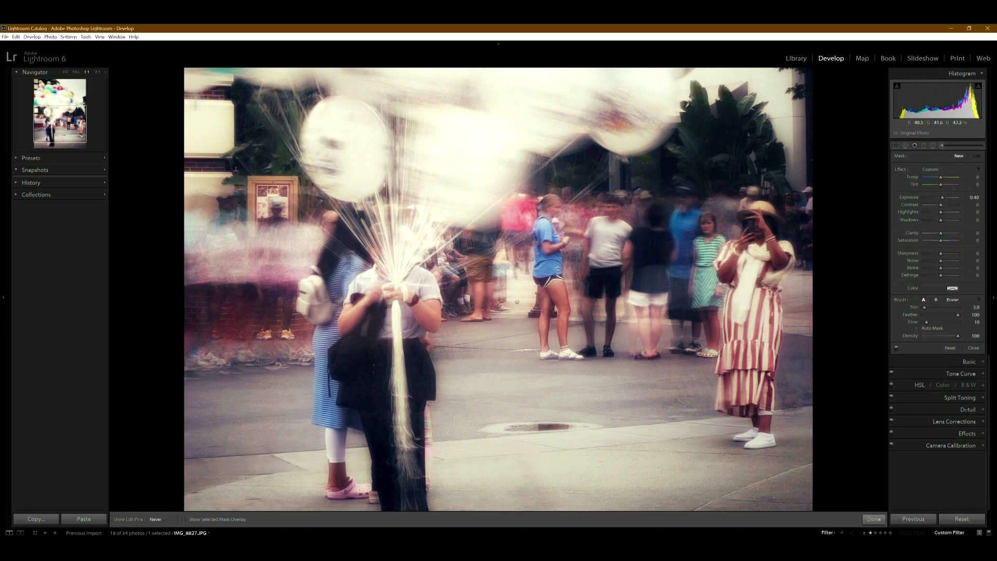
scroll(517, 301, "up", 2)
key("z")
Open the next photo, IMG_8831.JPG, and examine the still and motion-blurred people in front of the building up close
key("Right")
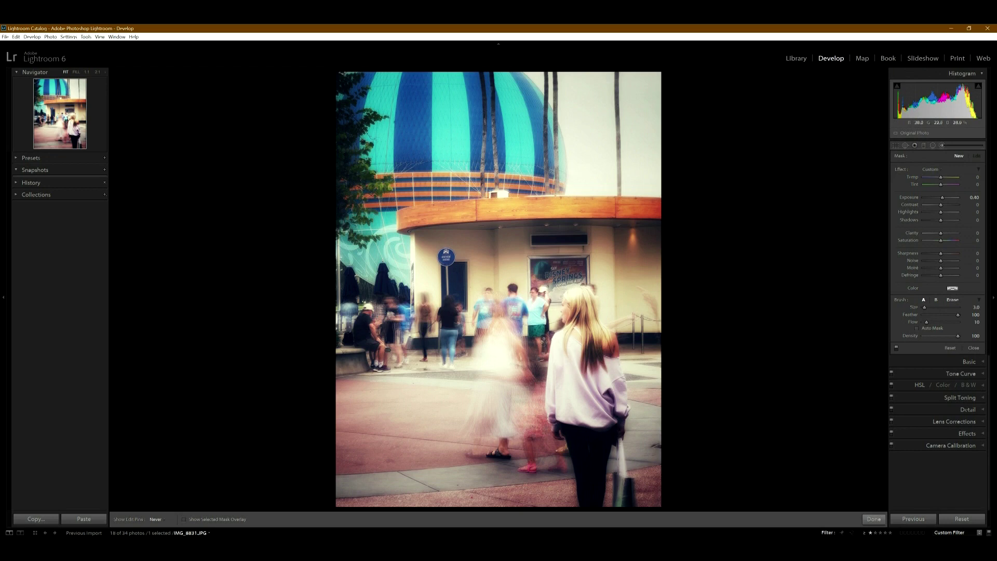
key("z")
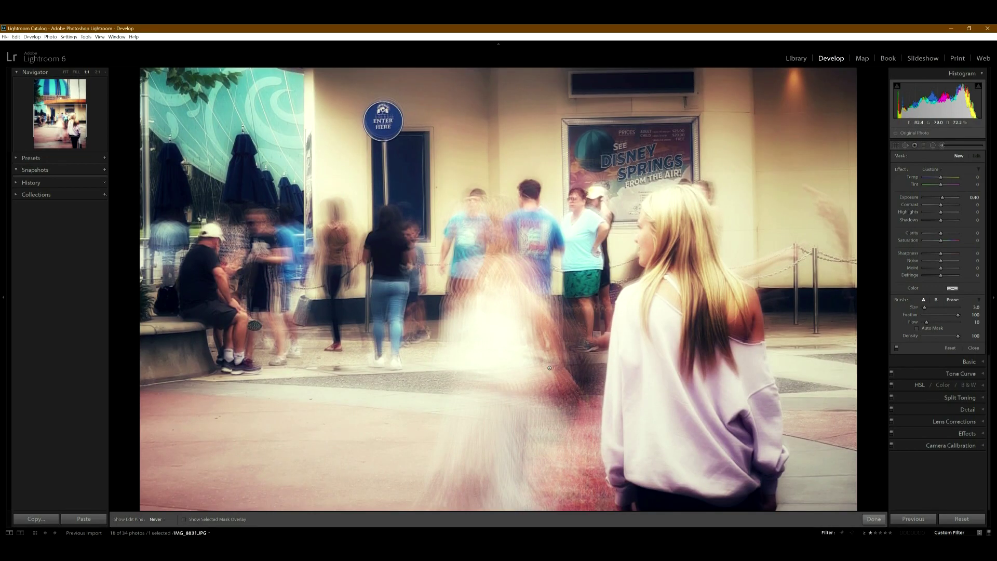
scroll(549, 368, "up", 3)
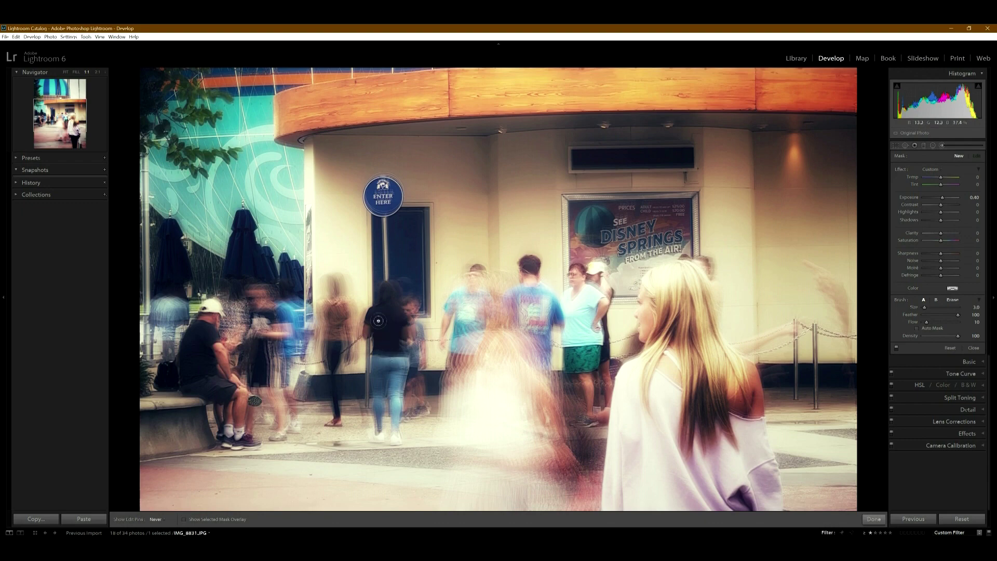
scroll(334, 239, "up", 1)
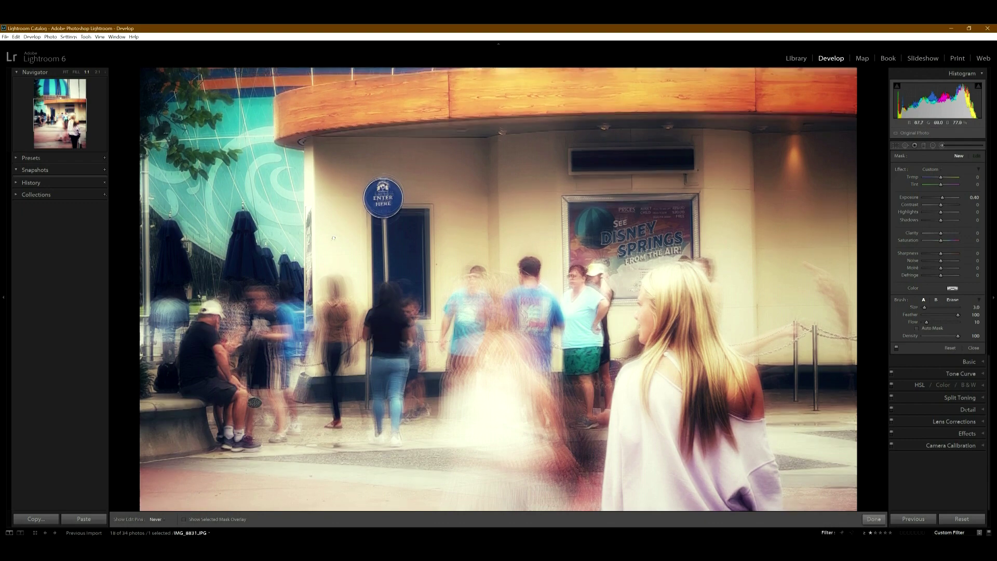
scroll(333, 240, "down", 1)
Open IMG_8834.JPG and inspect the blurred street crowd at two magnifications, including the foreground figures and the people behind them
key("Right")
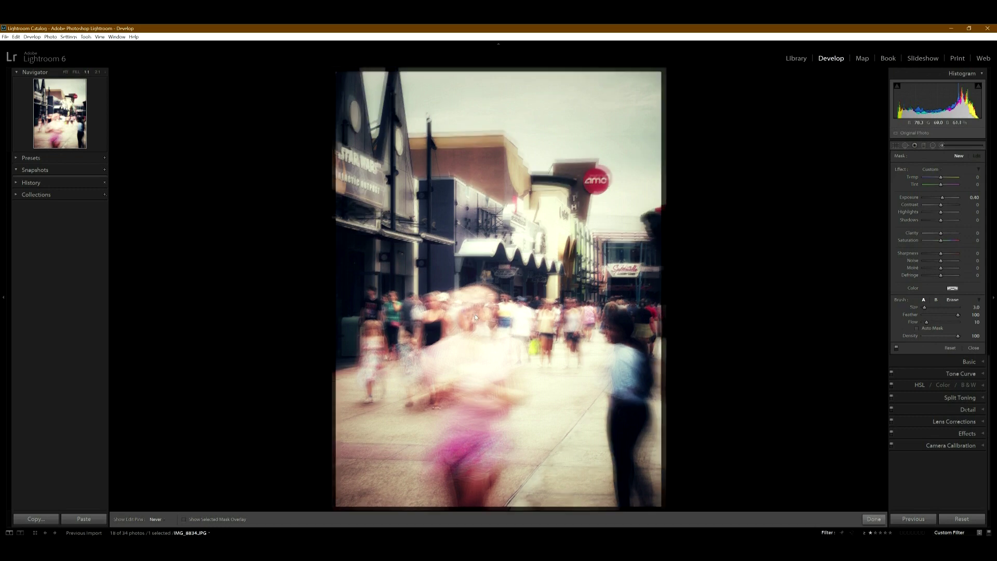
left_click(475, 314)
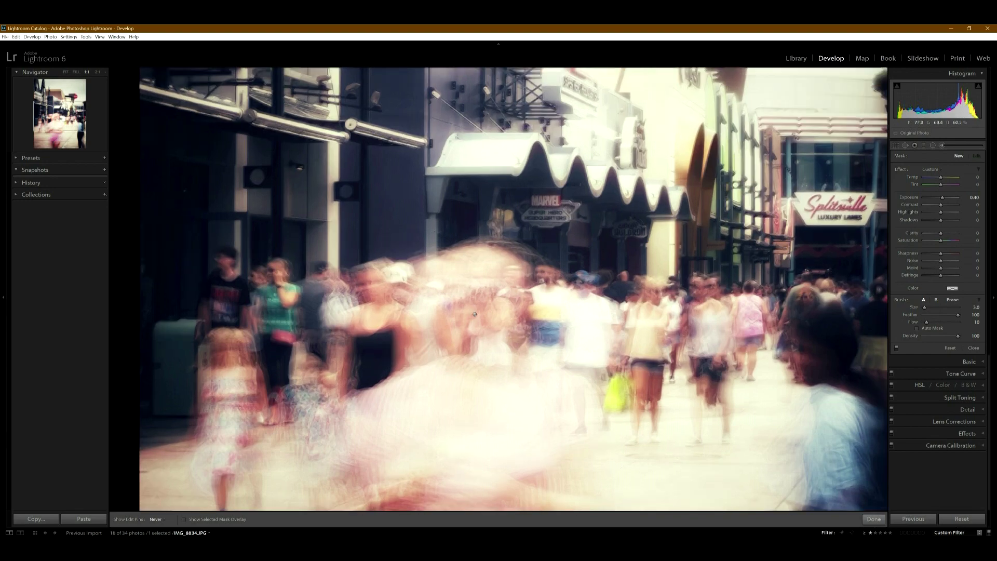
left_click(97, 72)
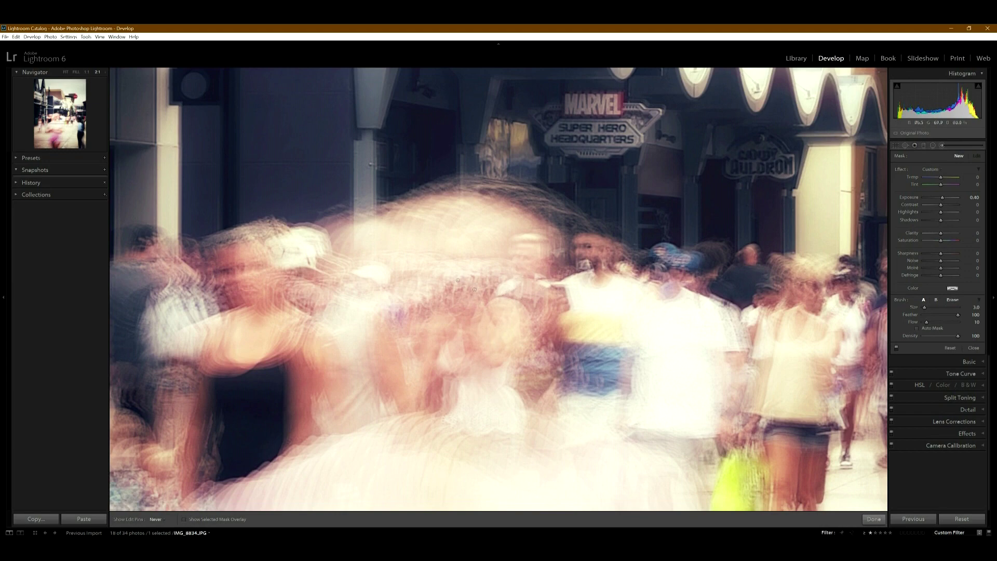
key("z")
left_click_drag(442, 275, 508, 331)
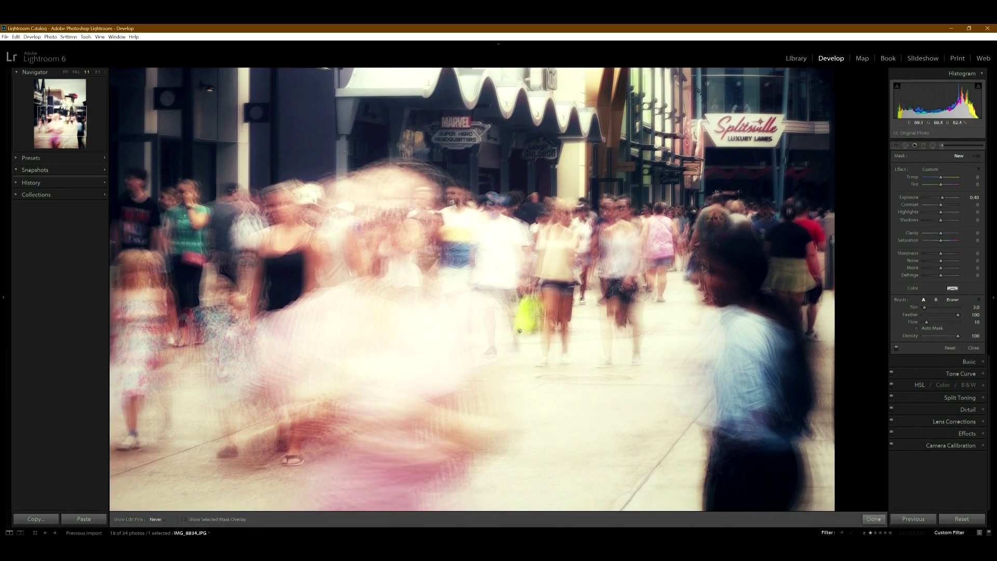
left_click_drag(338, 294, 367, 311)
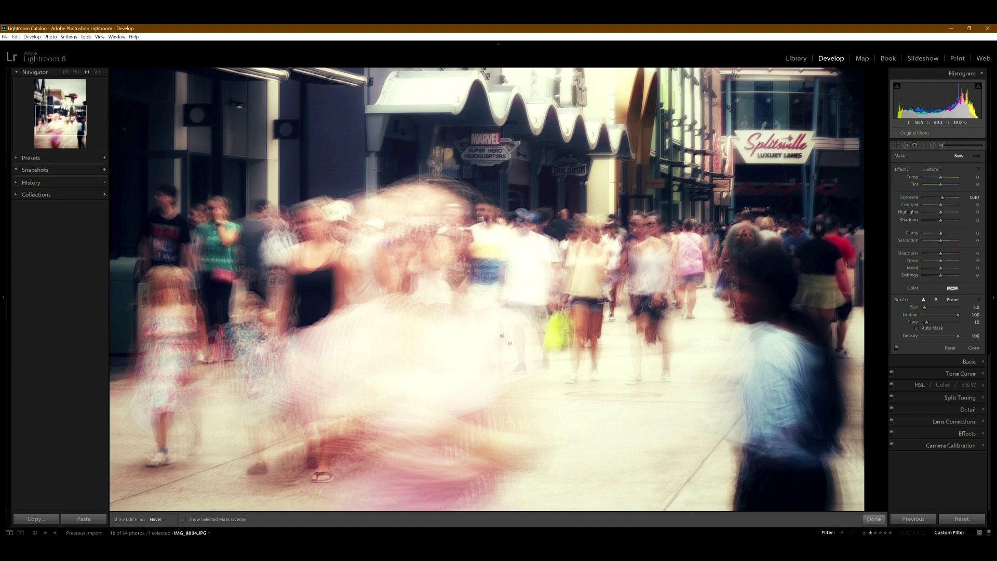
left_click_drag(726, 244, 698, 215)
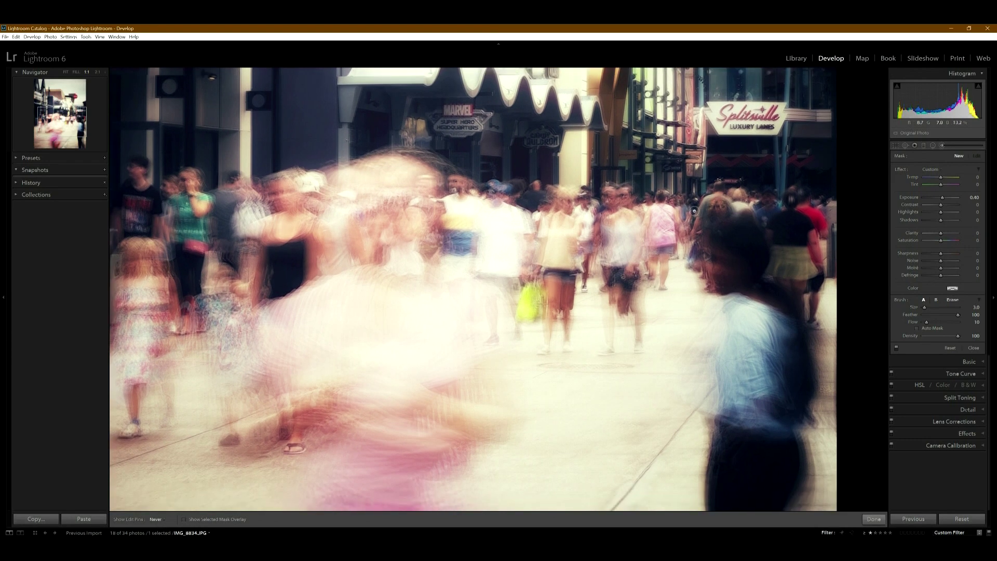
Inspect the passers-by at the Mickey shop window in IMG_8836.JPG and the seated woman in IMG_8839.JPG up close
key("Right")
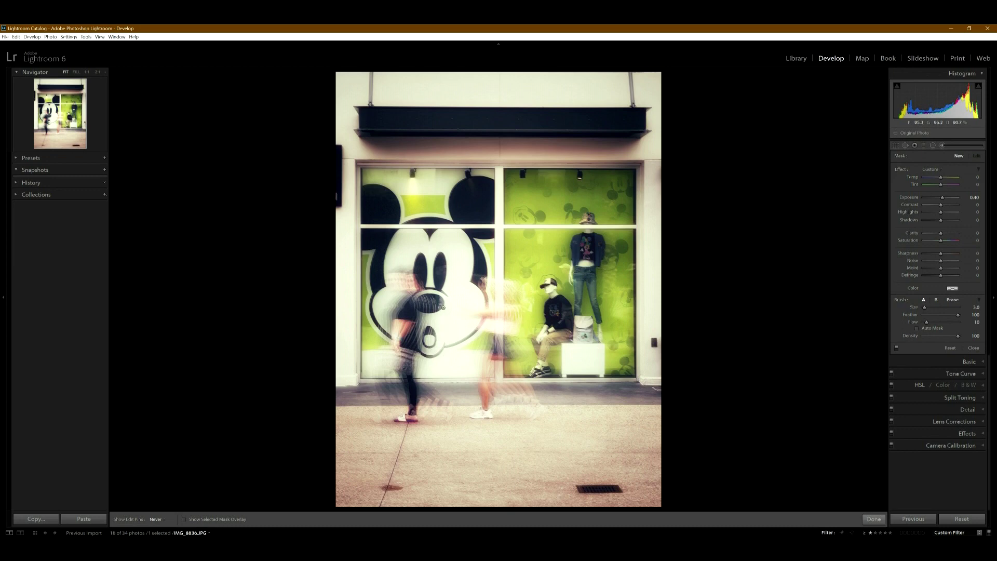
key("z")
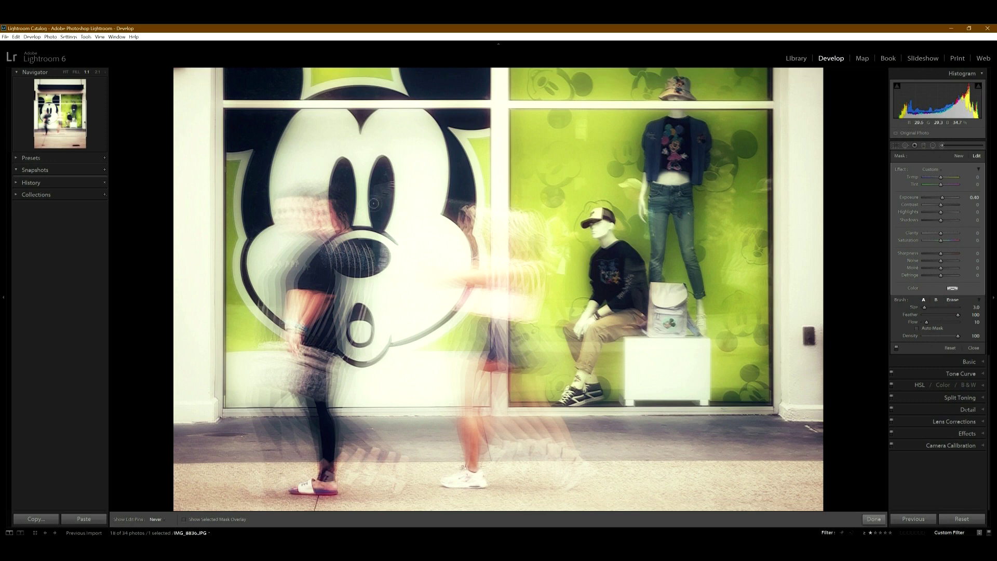
key("Right")
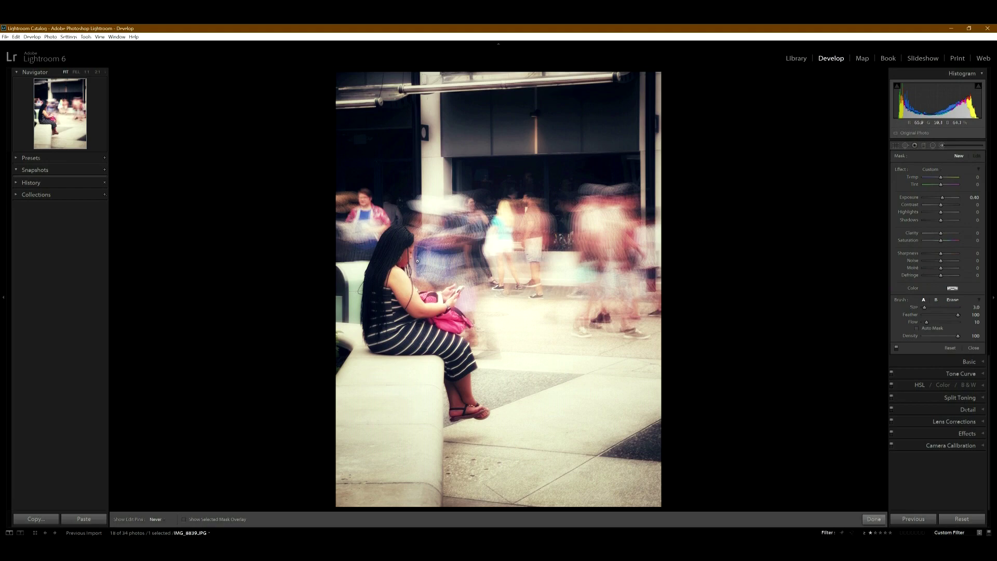
key("z")
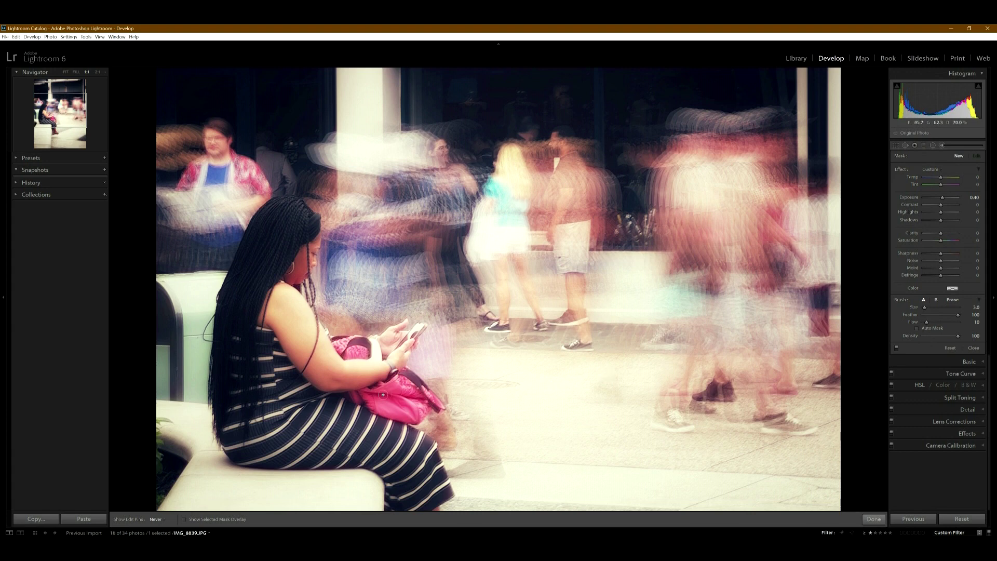
key("z")
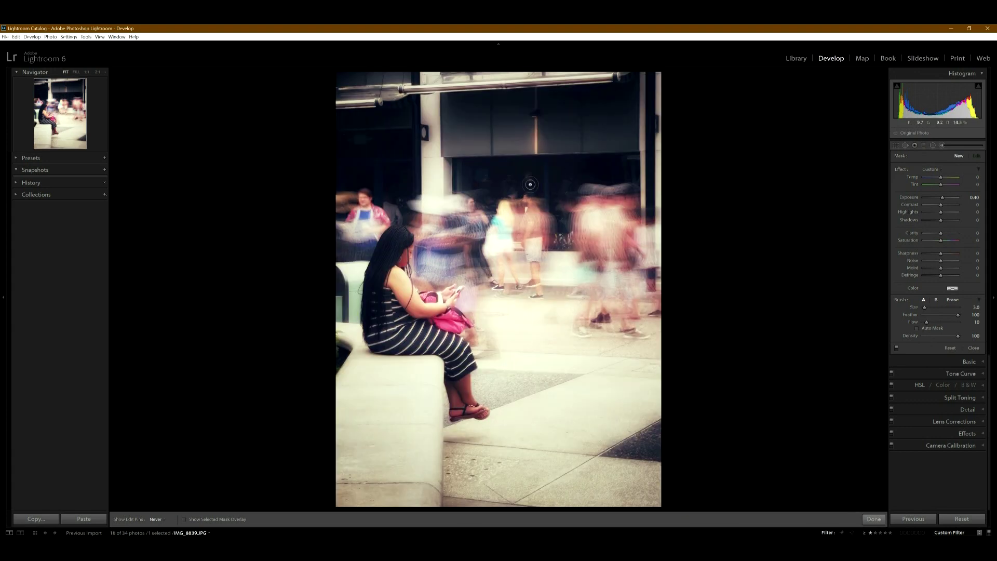
Open IMG_8842.JPG and examine the blurred walking figures against the yellow wall in close-up
key("Right")
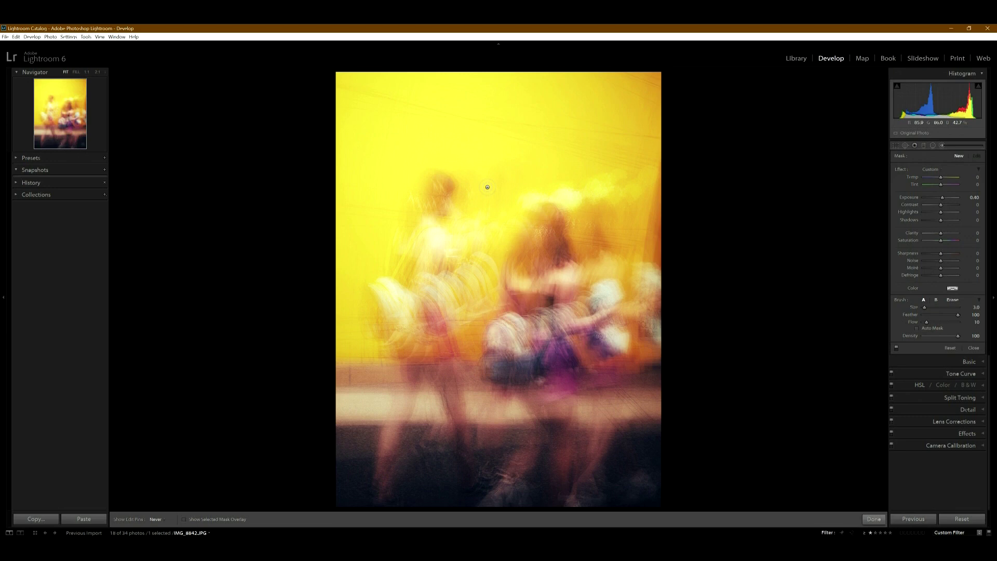
left_click(548, 227)
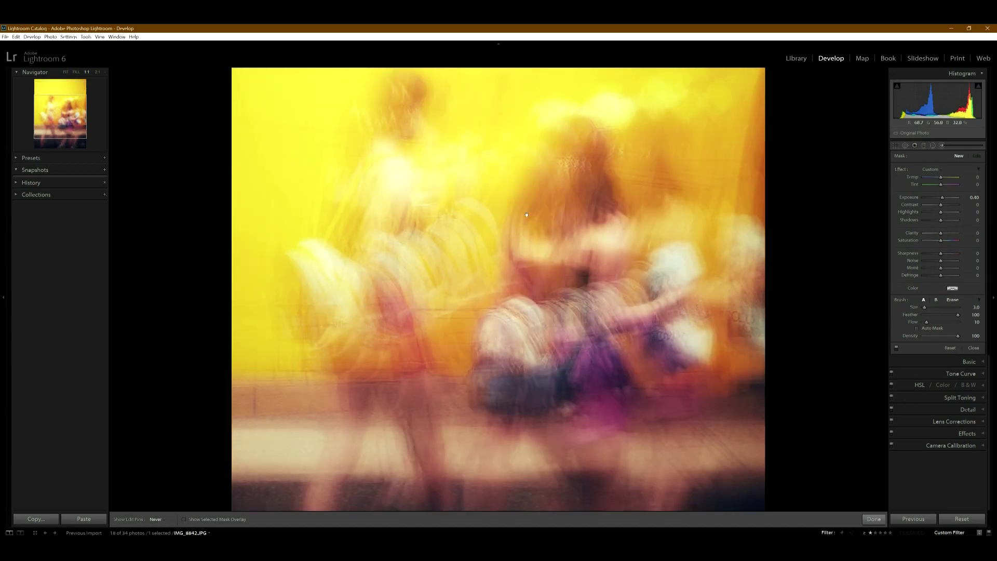
left_click_drag(526, 214, 527, 249)
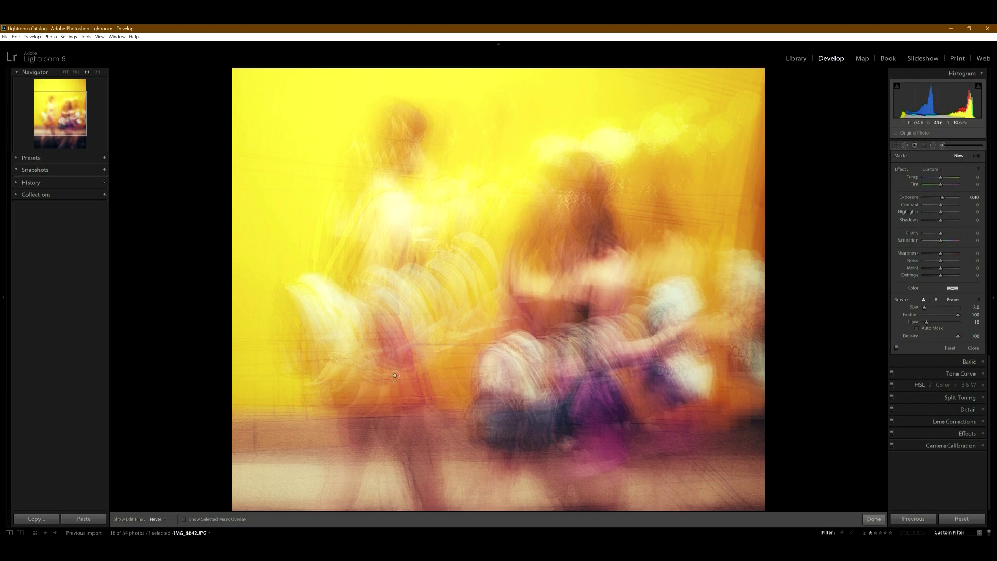
key("z")
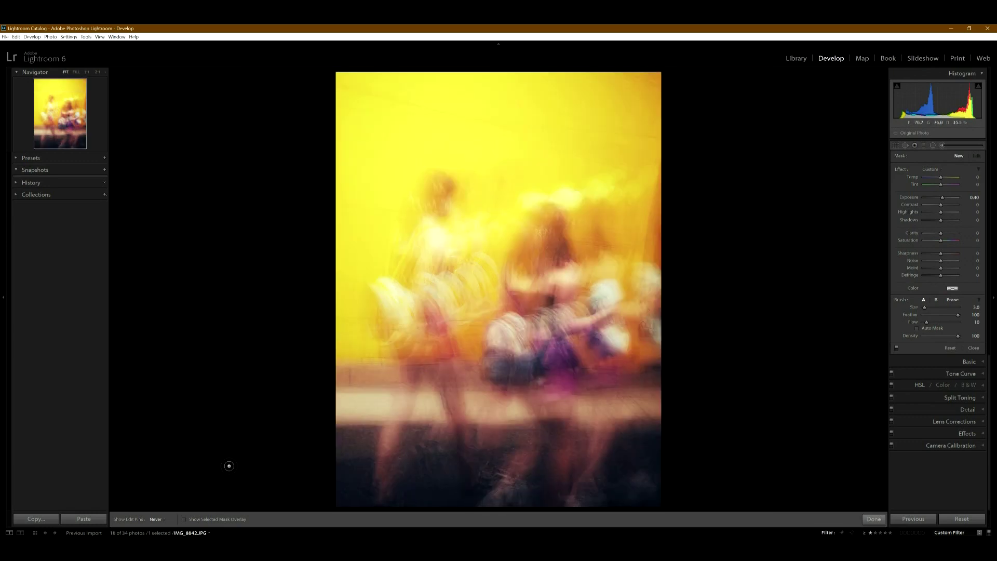
Go back to IMG_8841.JPG and examine the white ghosted figure against the yellow wall in close-up
key("Left")
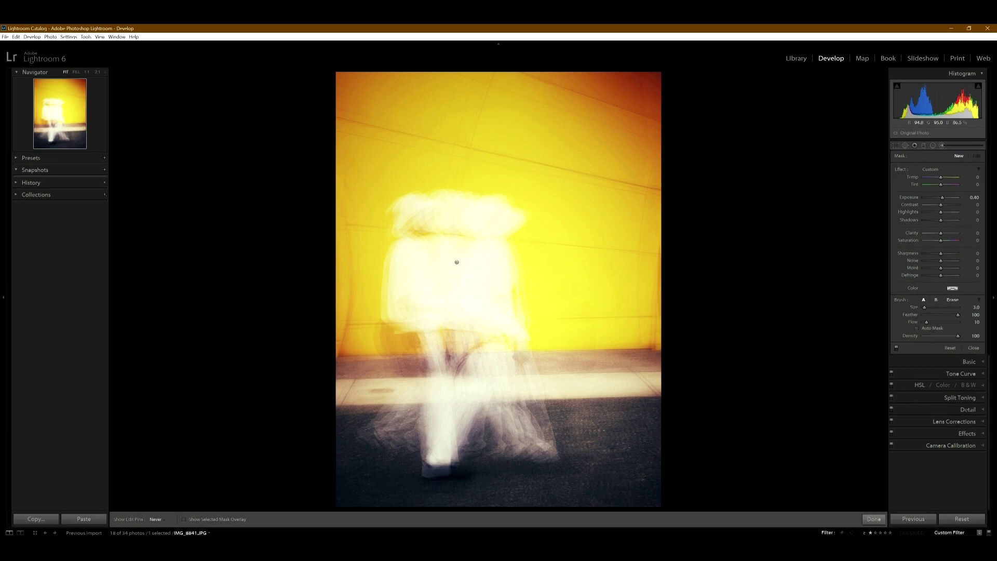
key("z")
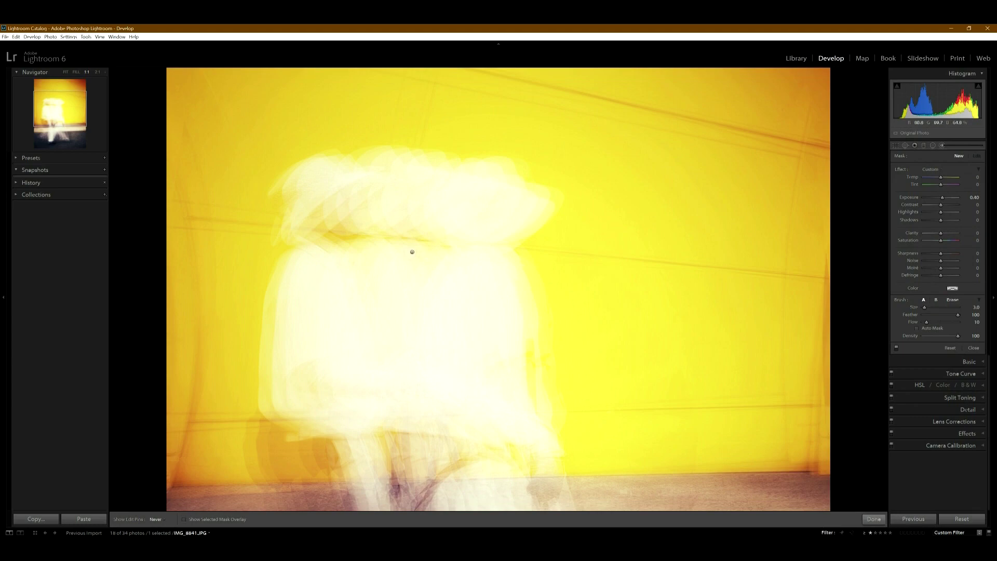
left_click_drag(404, 265, 443, 209)
left_click_drag(438, 271, 444, 414)
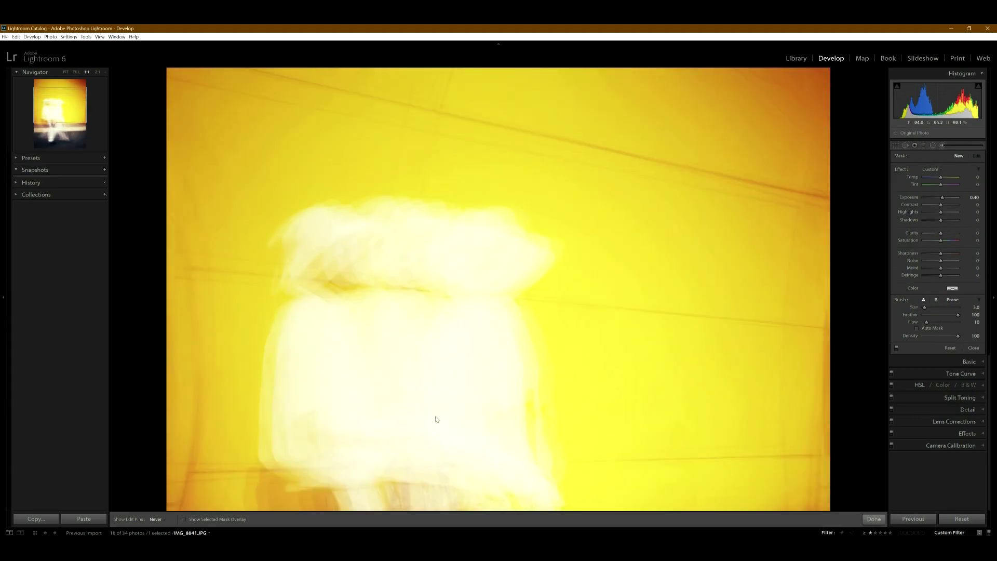
key("z")
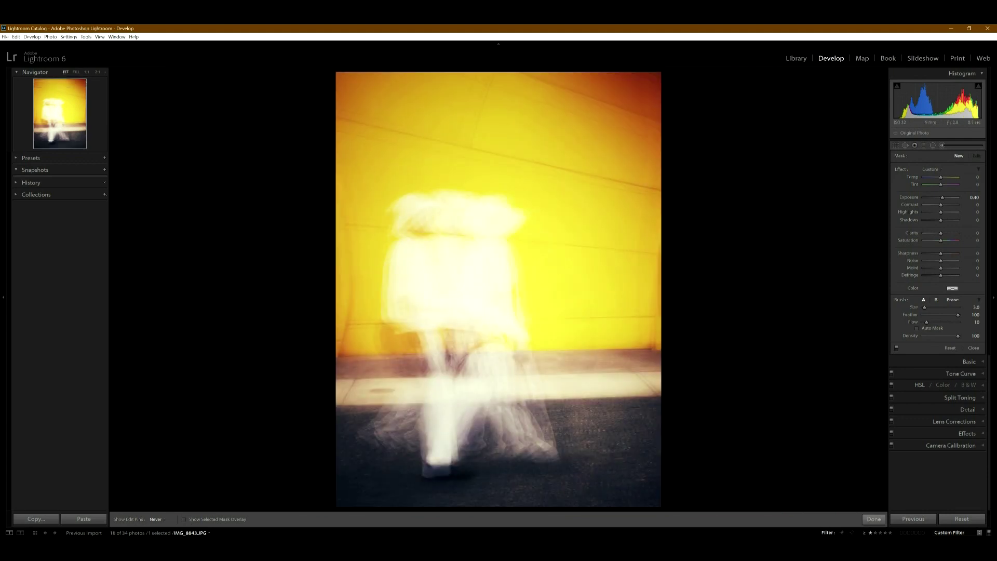
Inspect IMG_8843.JPG and compare it with the other yellow-wall photos, IMG_8841.JPG and IMG_8842.JPG
key("Right")
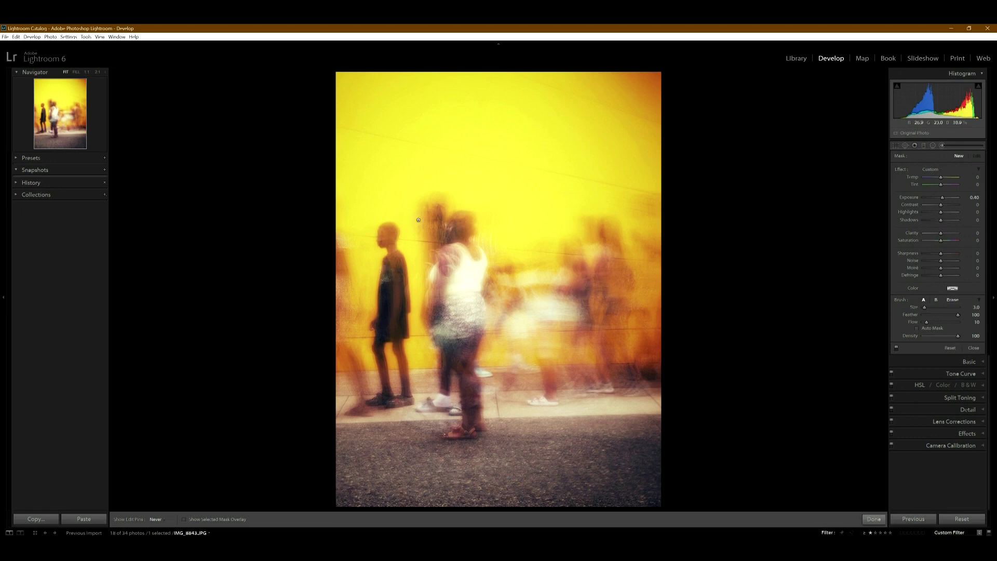
key("z")
key("z")
key("Left")
key("Left")
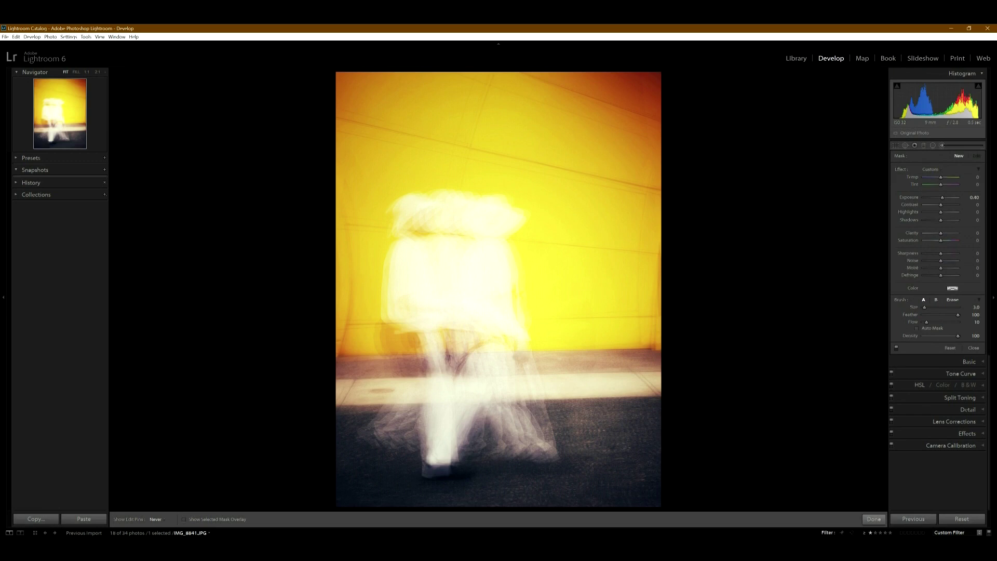
key("Right")
key("Right")
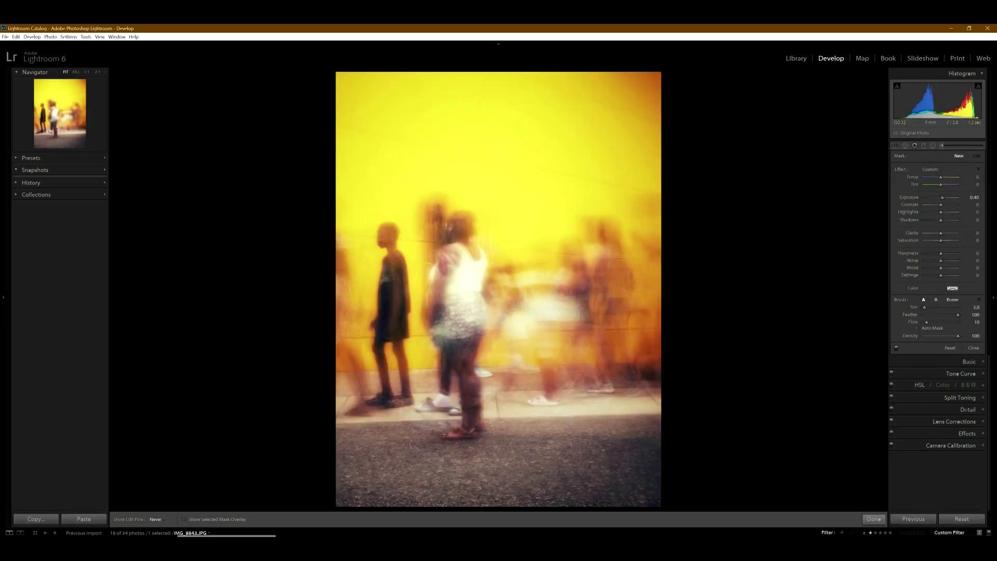
key("Left")
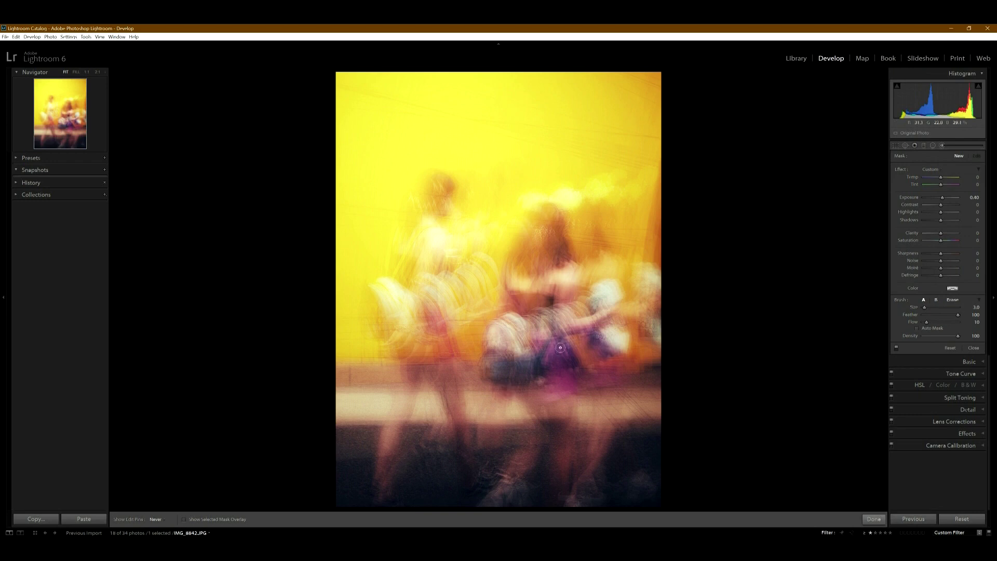
Move past the guitar players' photo to IMG_8846.JPG and inspect the donut truck and blurred pedestrians up close
key("Right")
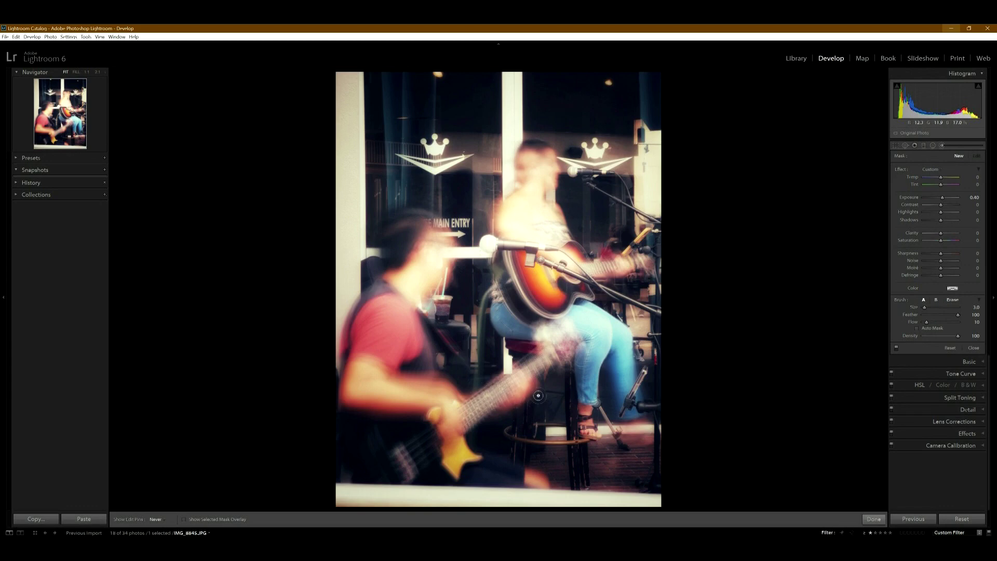
key("Right")
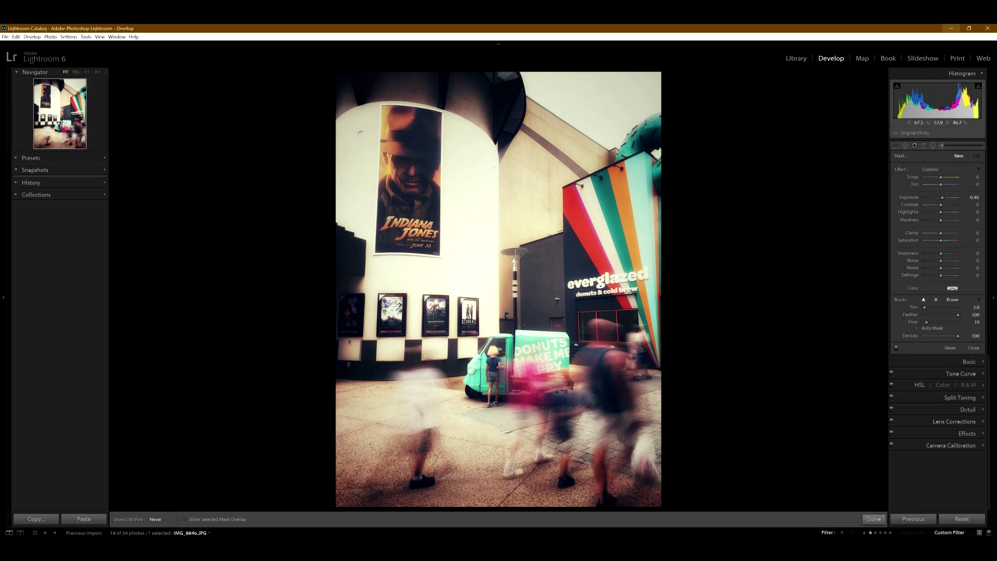
key("z")
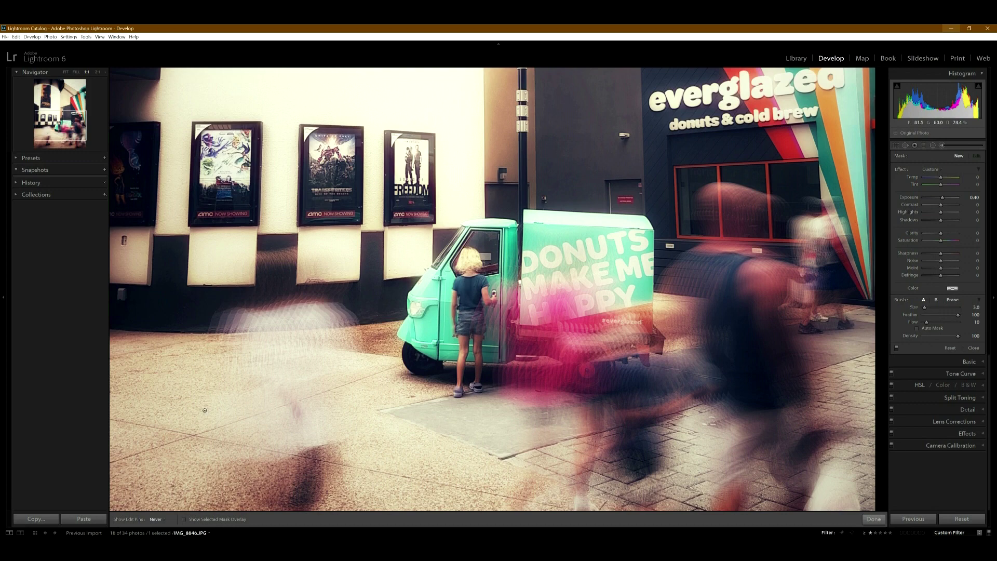
key("z")
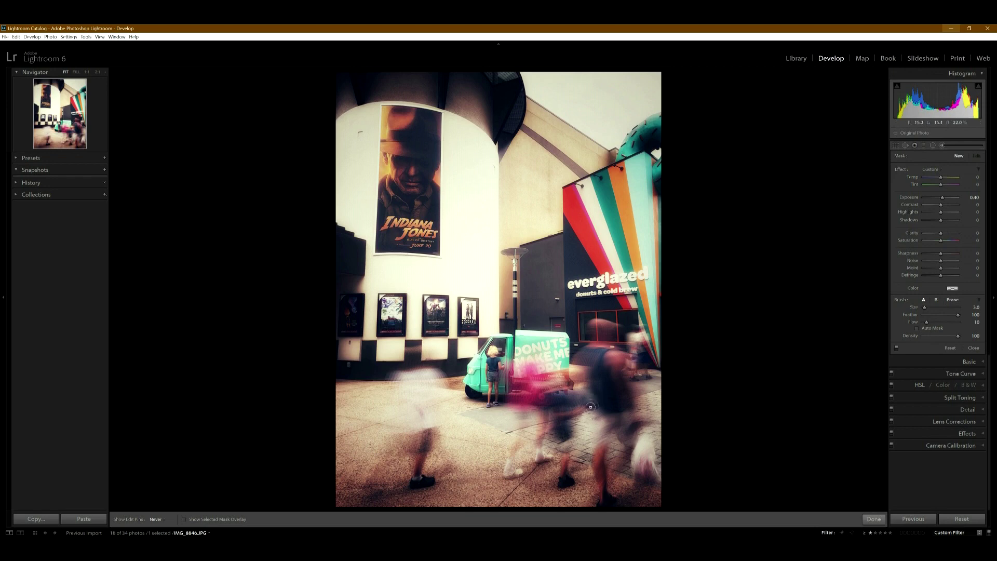
Open IMG_8848.JPG and examine the blurred crowd and the seated woman beside the lamp post in close-up
key("Right")
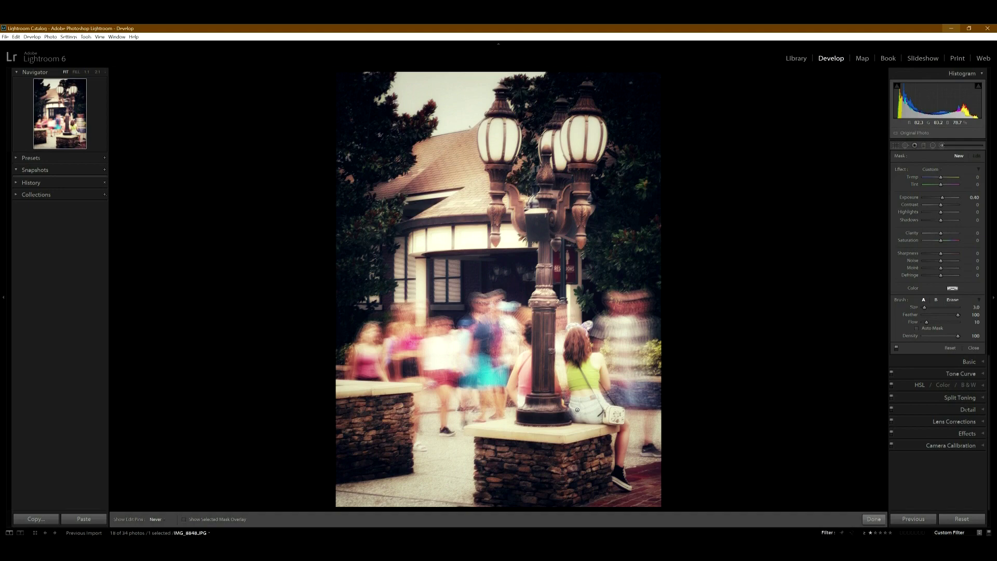
key("z")
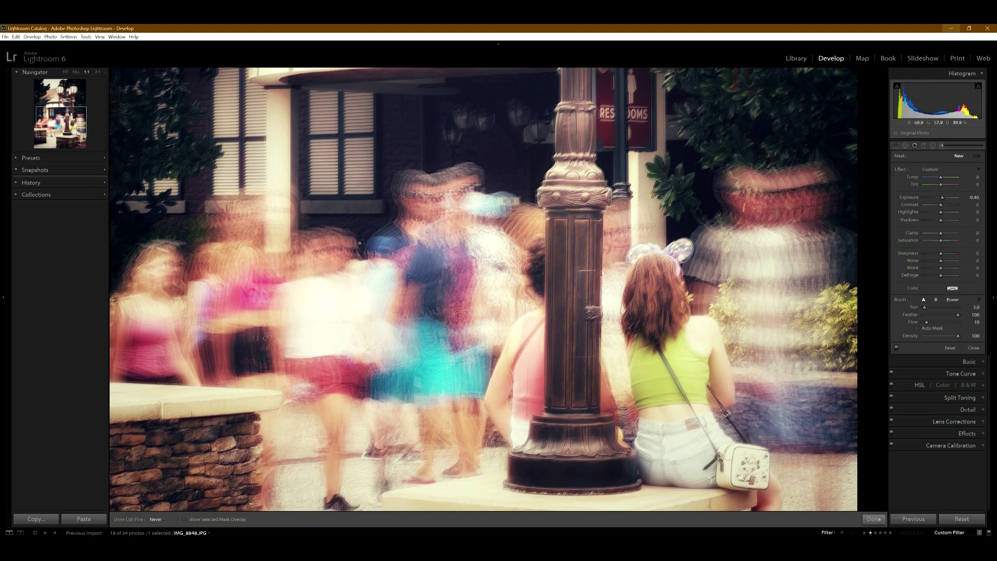
mouse_move(454, 222)
left_mouse_down()
mouse_move(427, 279)
mouse_move(489, 221)
left_mouse_up()
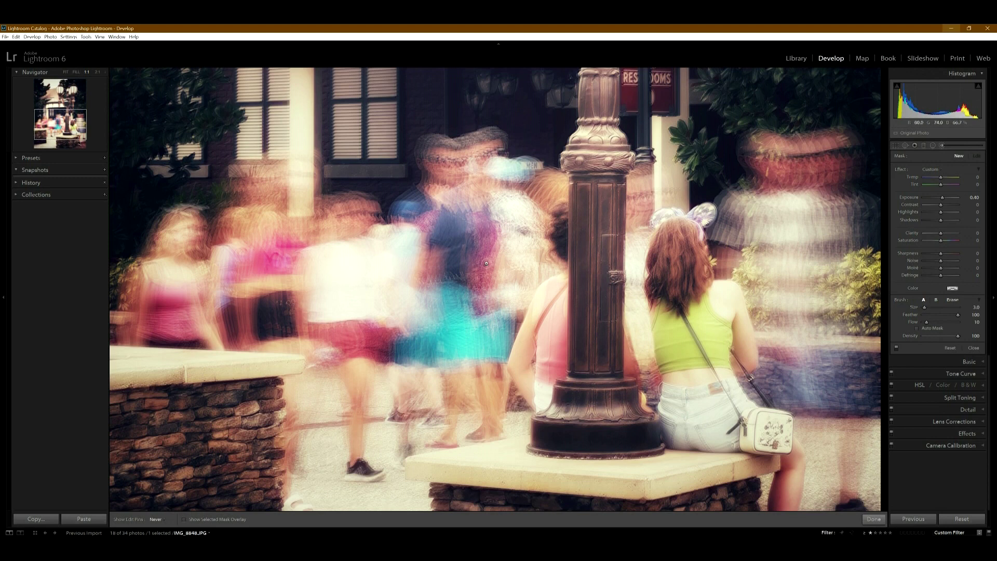
key("z")
Move on to IMG_8850.JPG and inspect the blurred orange-shirted figure and the still couple outside the Hangar Bar up close
key("Right")
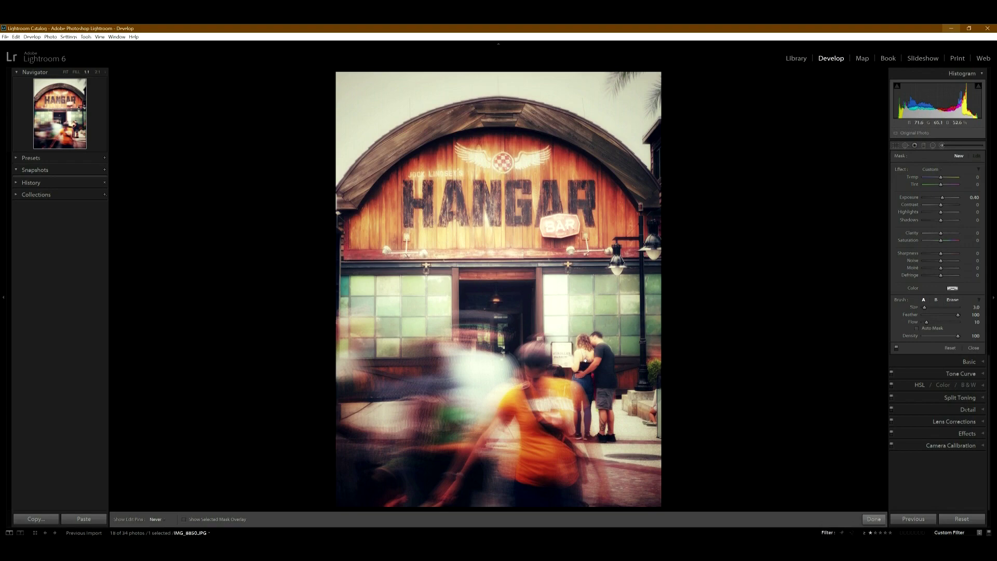
key("z")
left_click_drag(555, 393, 558, 321)
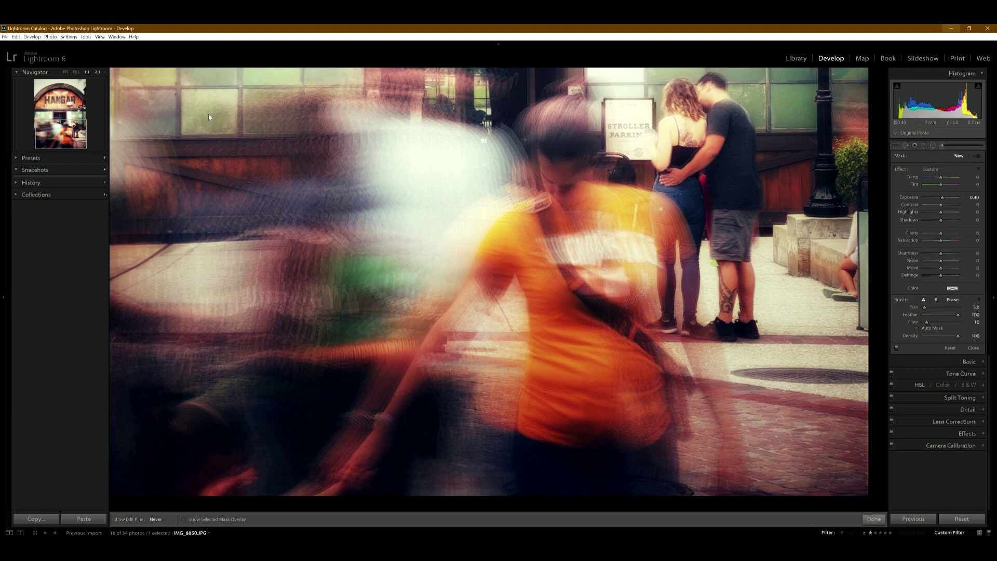
key("z")
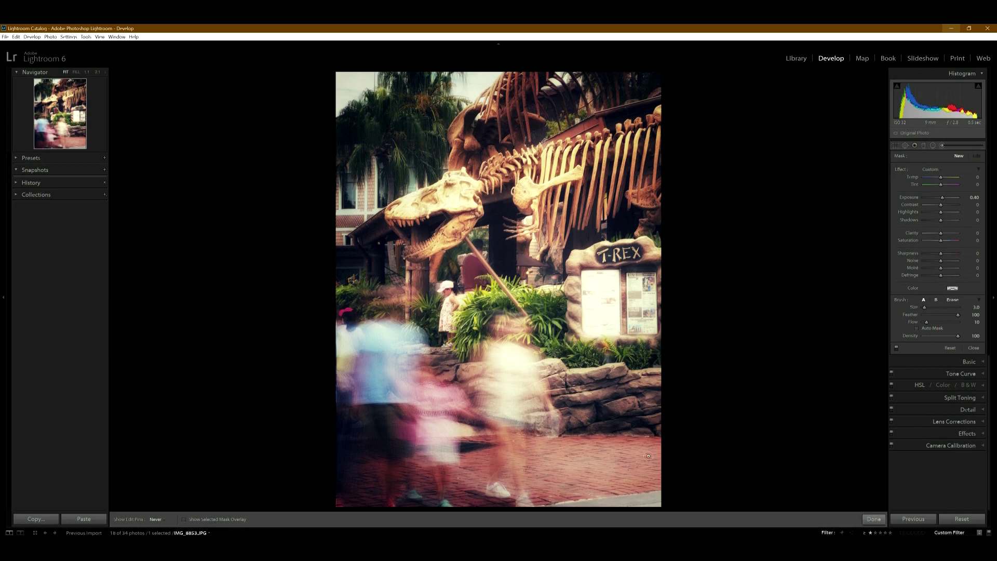
Inspect IMG_8853.JPG up close, from the girl in the pink cap to the blurred passers-by below the T-Rex skeleton
key("z")
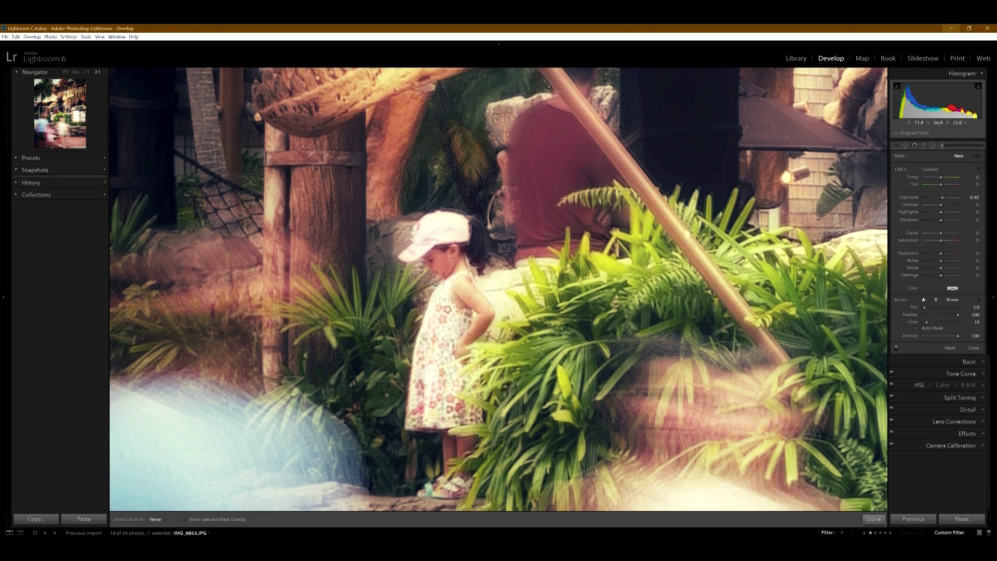
key("ctrl+minus")
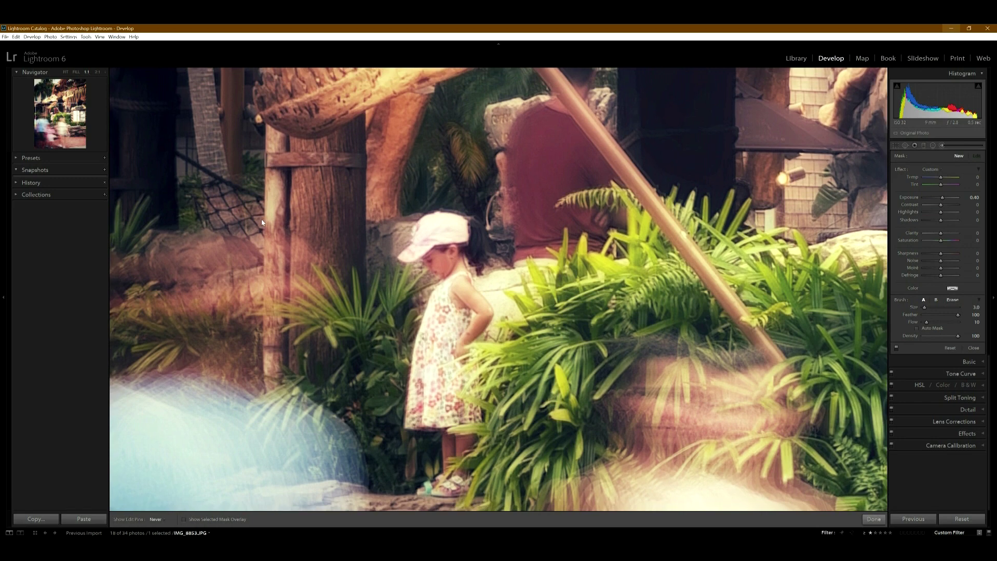
left_click_drag(378, 382, 397, 260)
key("z")
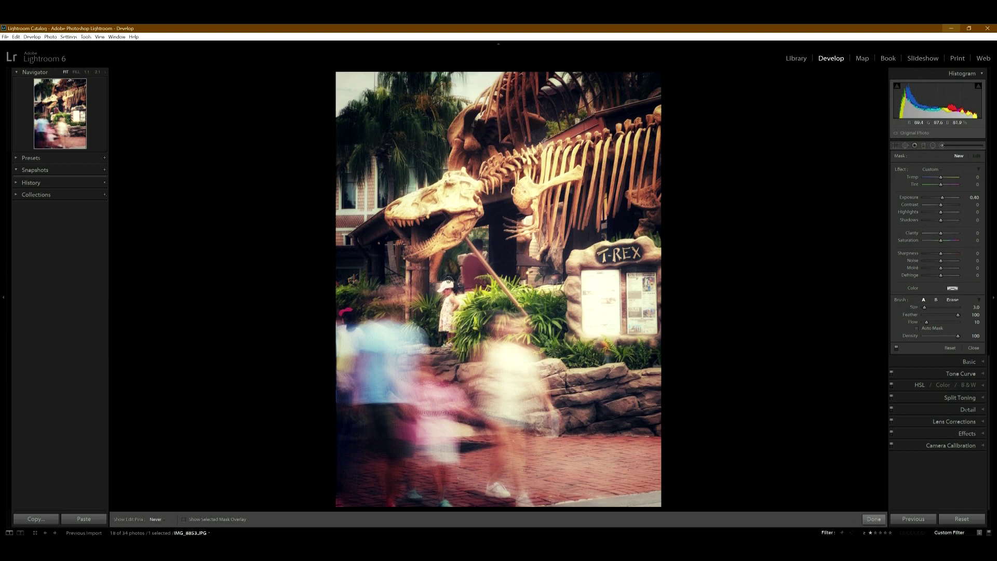
Open IMG_8855.JPG and examine the faces of the seated couple and the man in the cap at increasing magnification
key("Right")
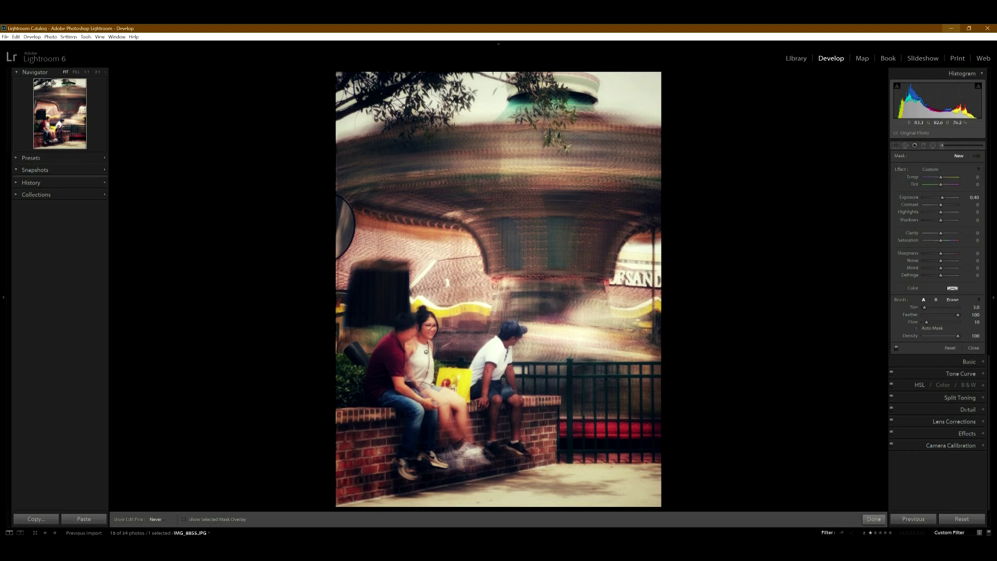
key("z")
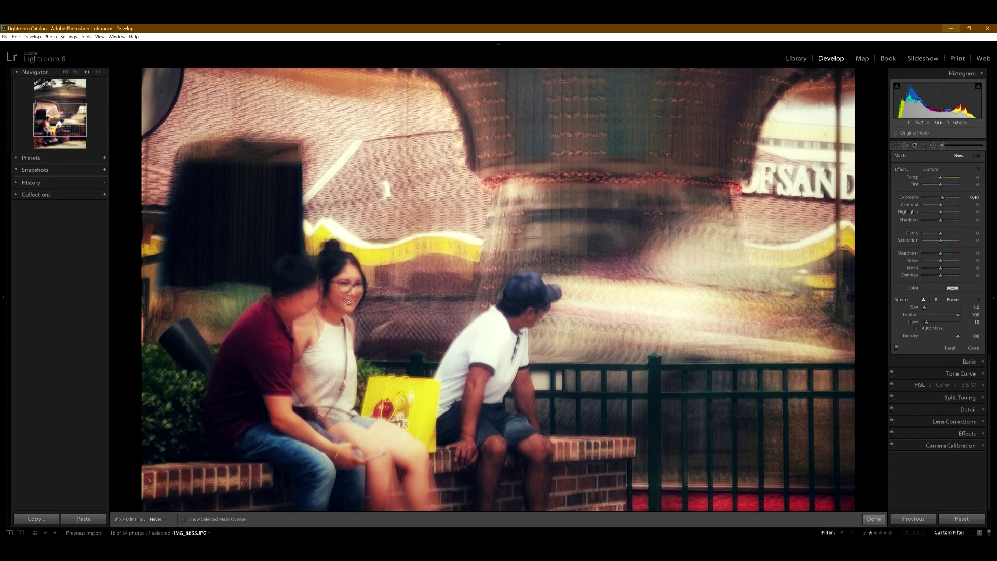
key("ctrl+equal")
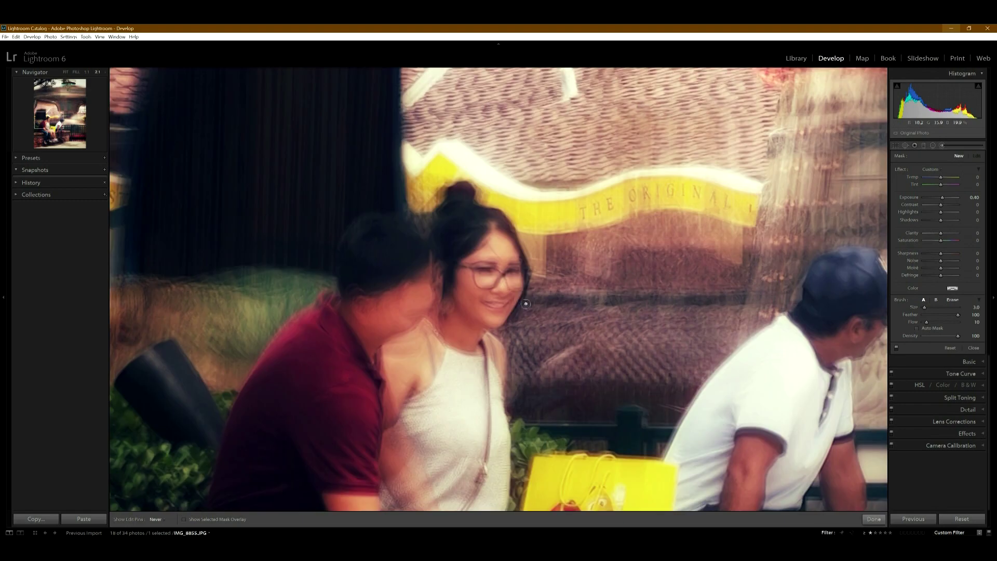
left_click_drag(540, 321, 387, 243)
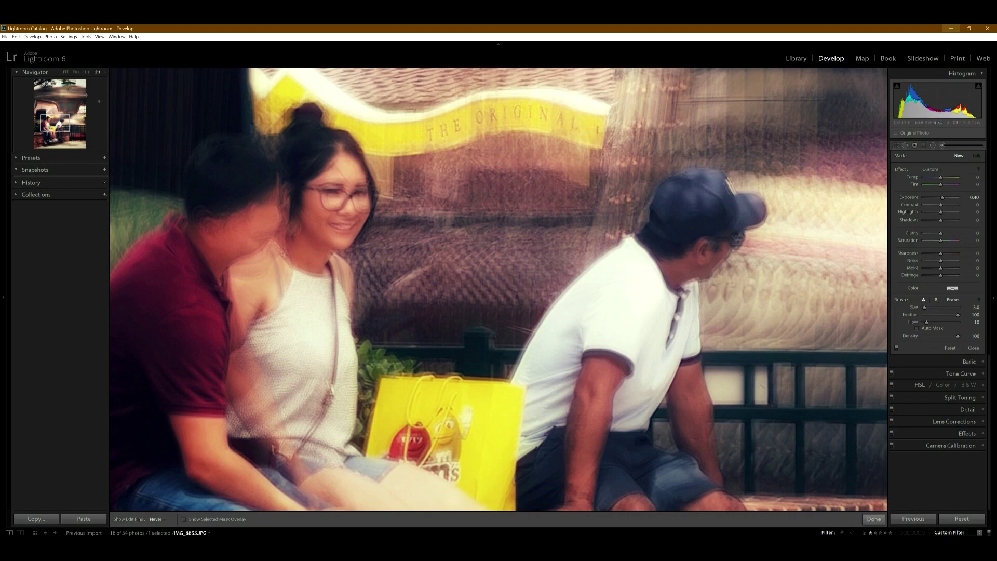
left_click(66, 73)
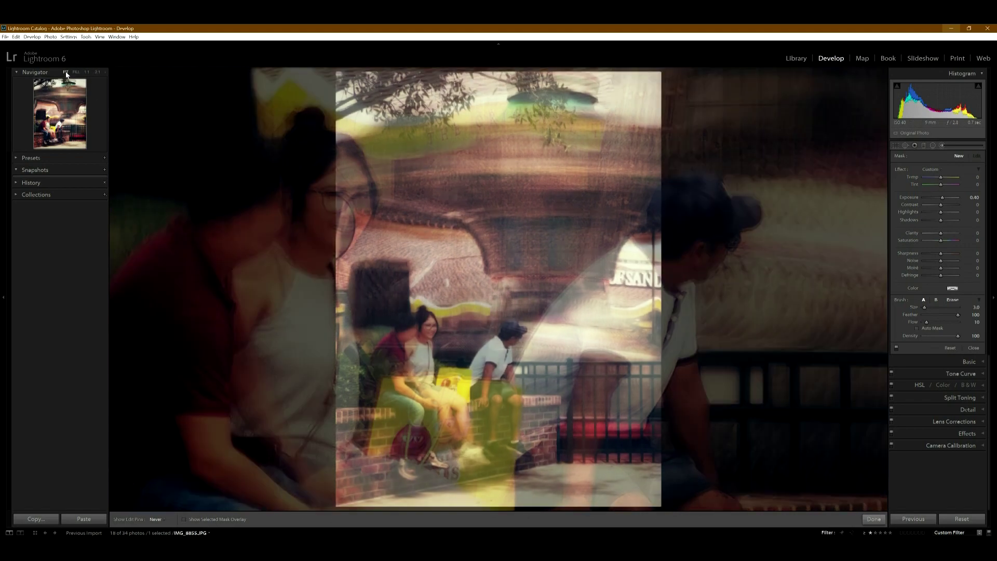
Examine the seated people's legs and blurred feet against the brick wall in close-up, then return to the full photo
key("z")
left_click_drag(452, 457, 435, 372)
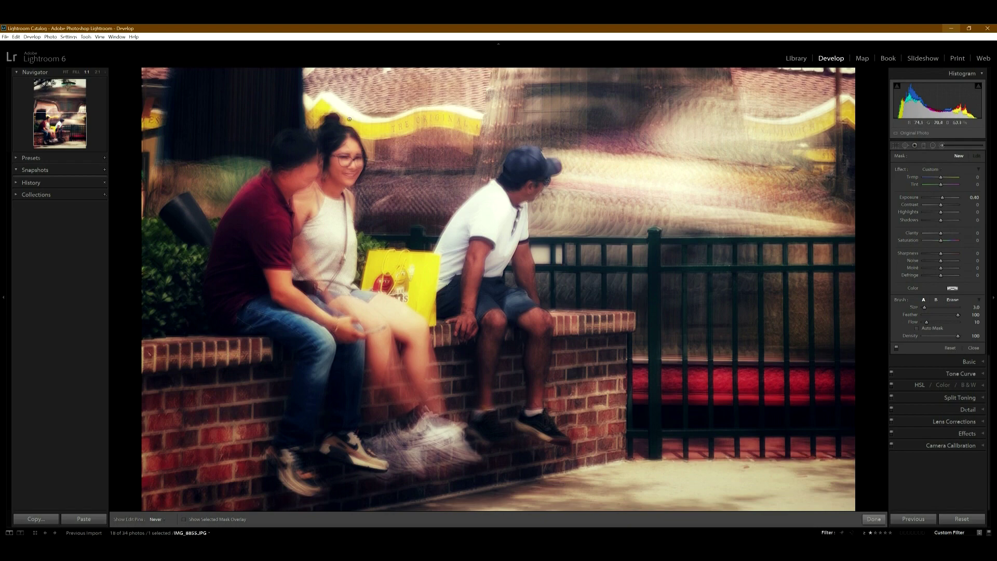
key("z")
View the carousel photo IMG_8856.JPG and the blurred shop-window photos IMG_8858.JPG and IMG_8859.JPG at full-frame size
key("Right")
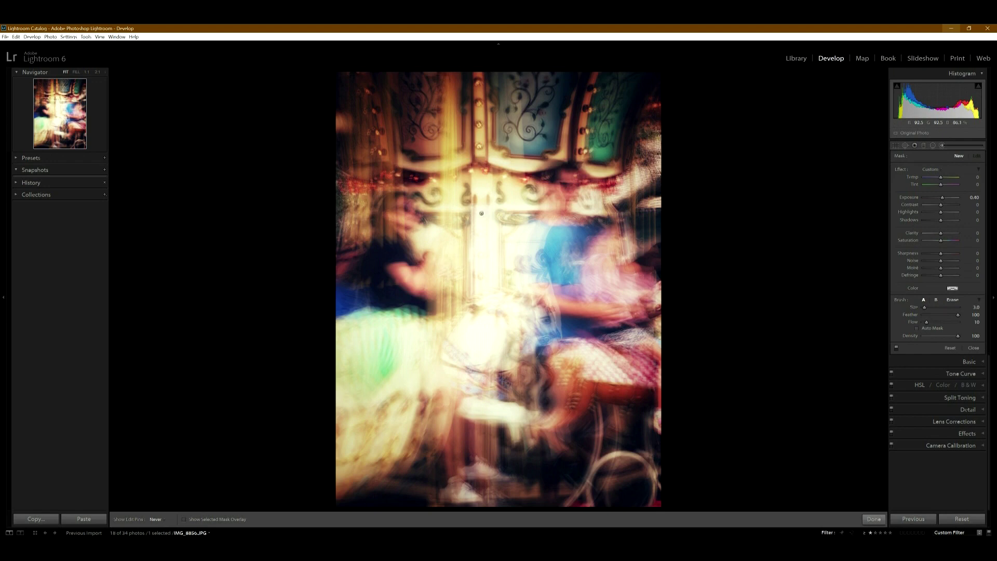
key("Right")
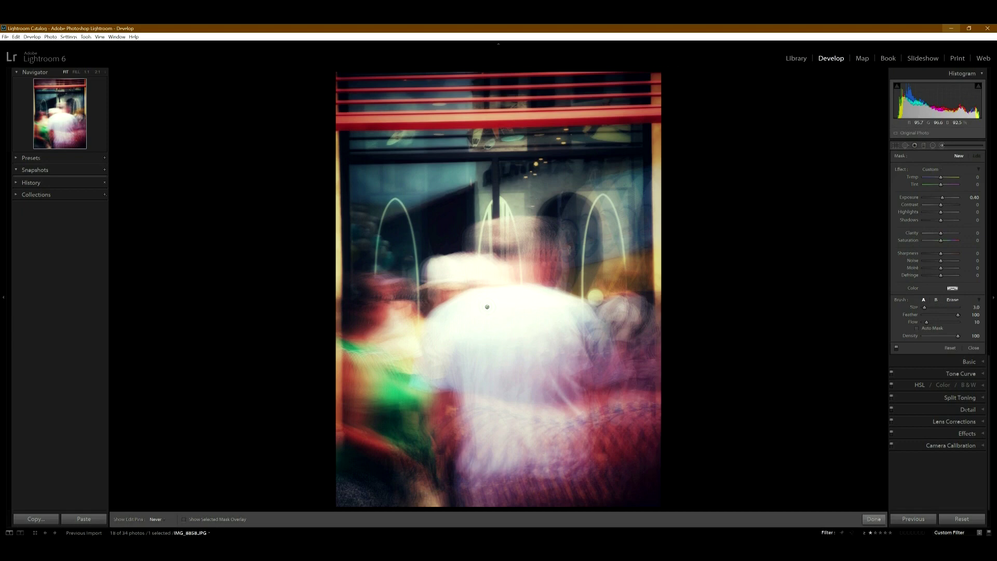
key("Right")
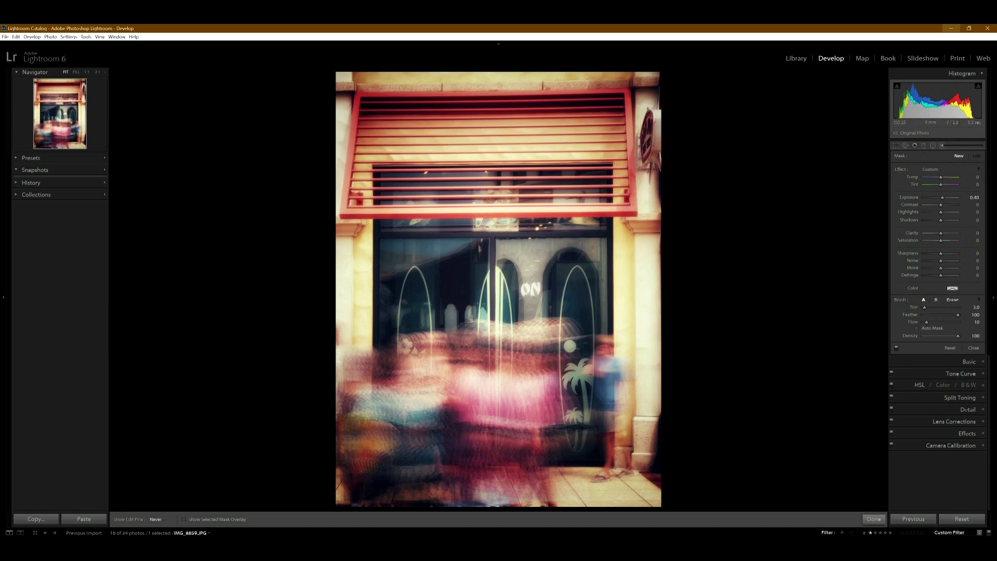
Open IMG_8860.JPG and inspect the ghosted walking figure and the reflection in the surfboard window at increasing magnification
key("Right")
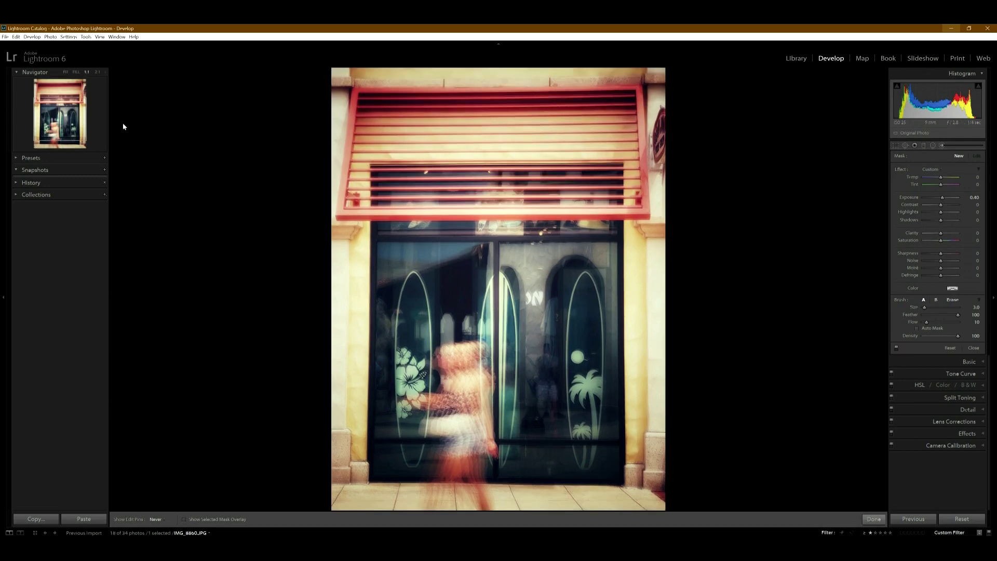
key("z")
left_click_drag(370, 349, 369, 227)
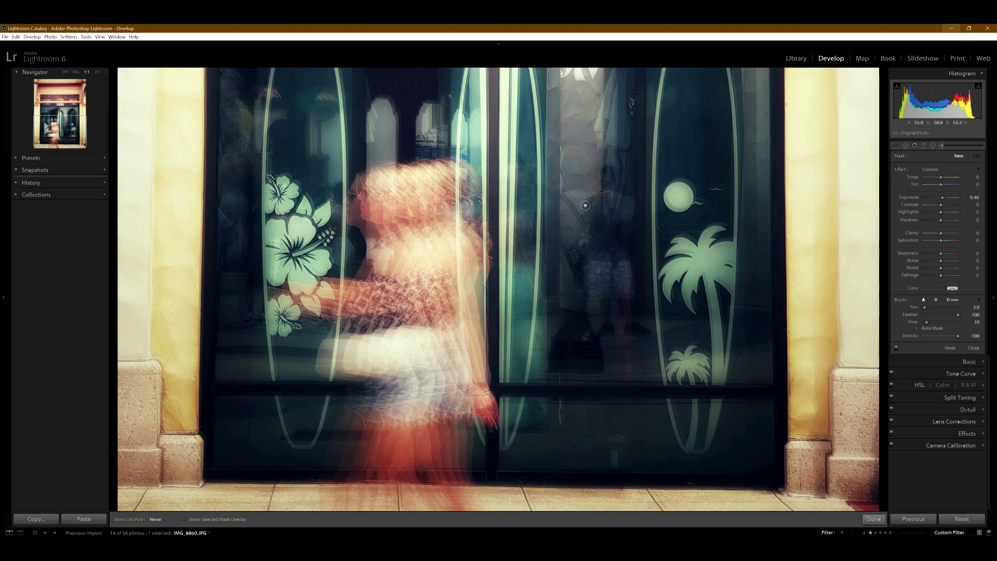
left_click(96, 72)
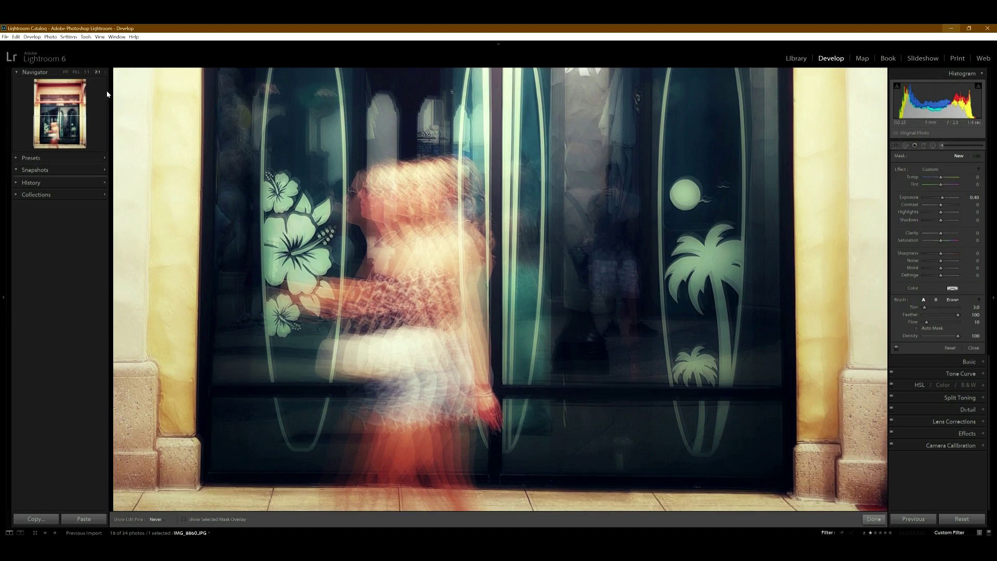
left_click_drag(641, 170, 383, 247)
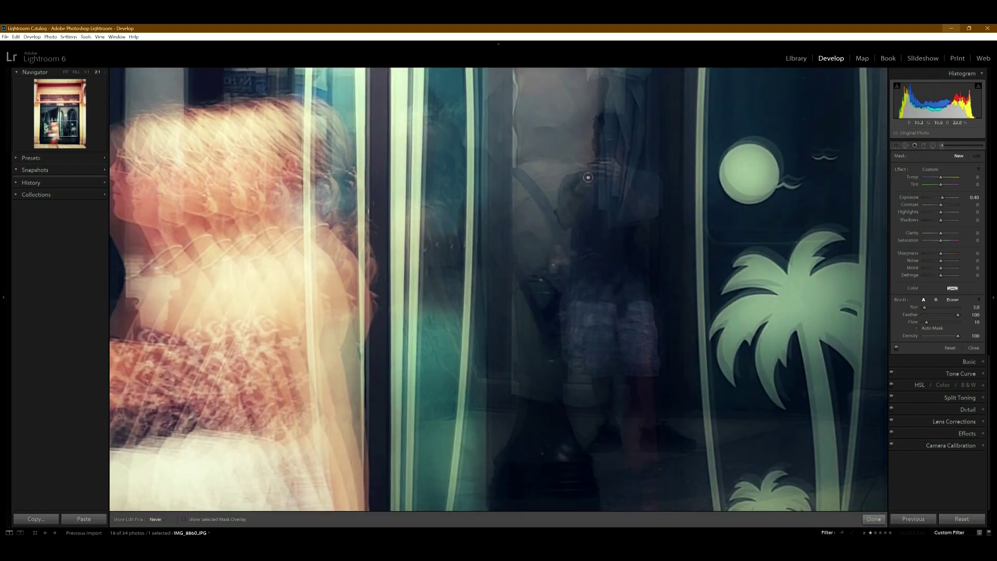